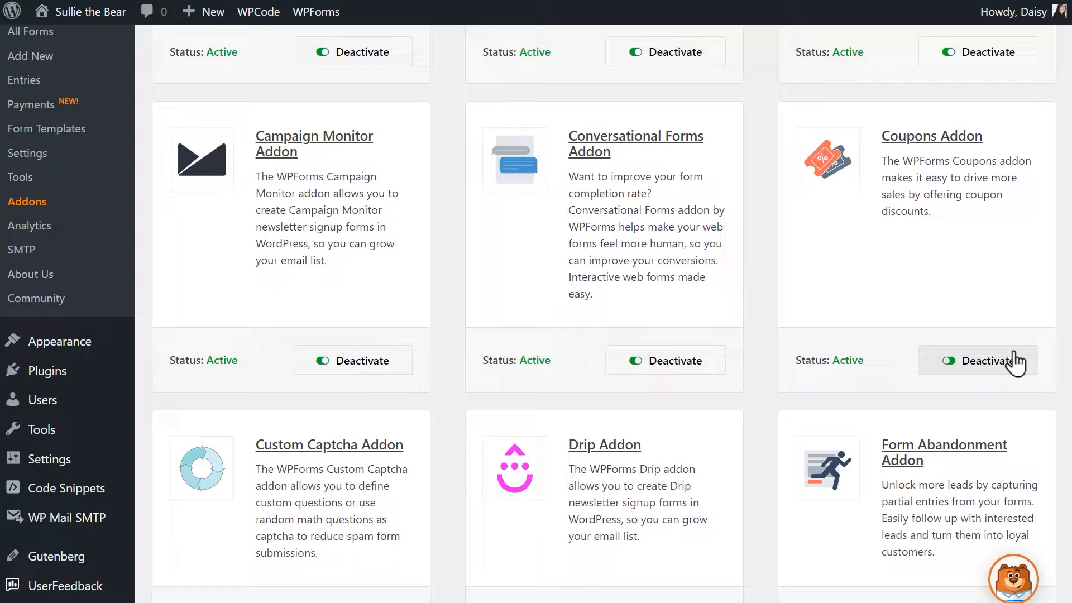
# Start a new coupon under the WPForms payment coupons and name it "Automatic Coupon"
pyautogui.click(75, 114)
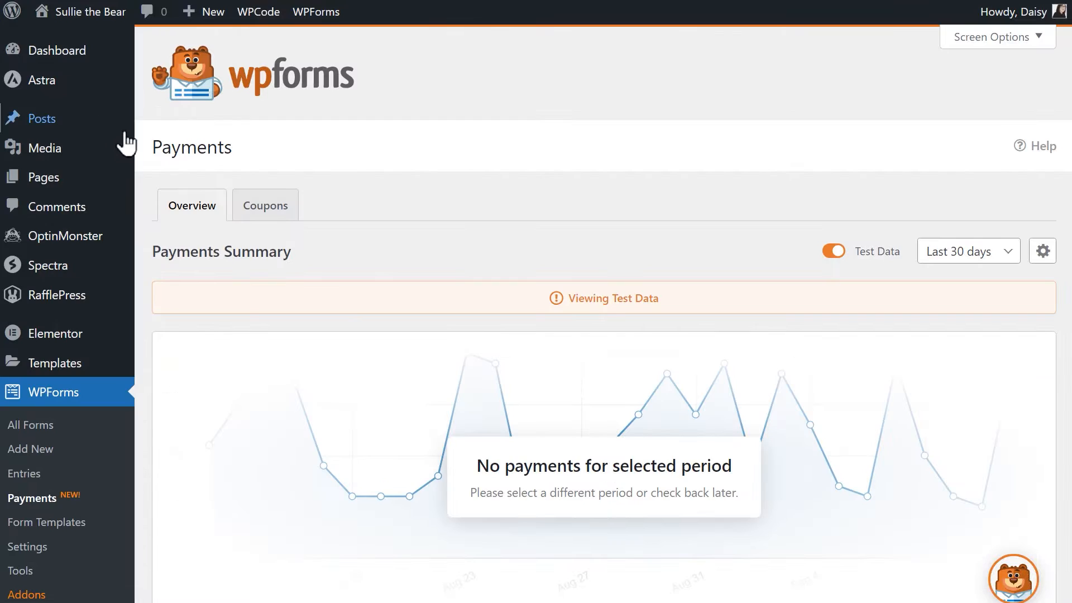
pyautogui.click(257, 206)
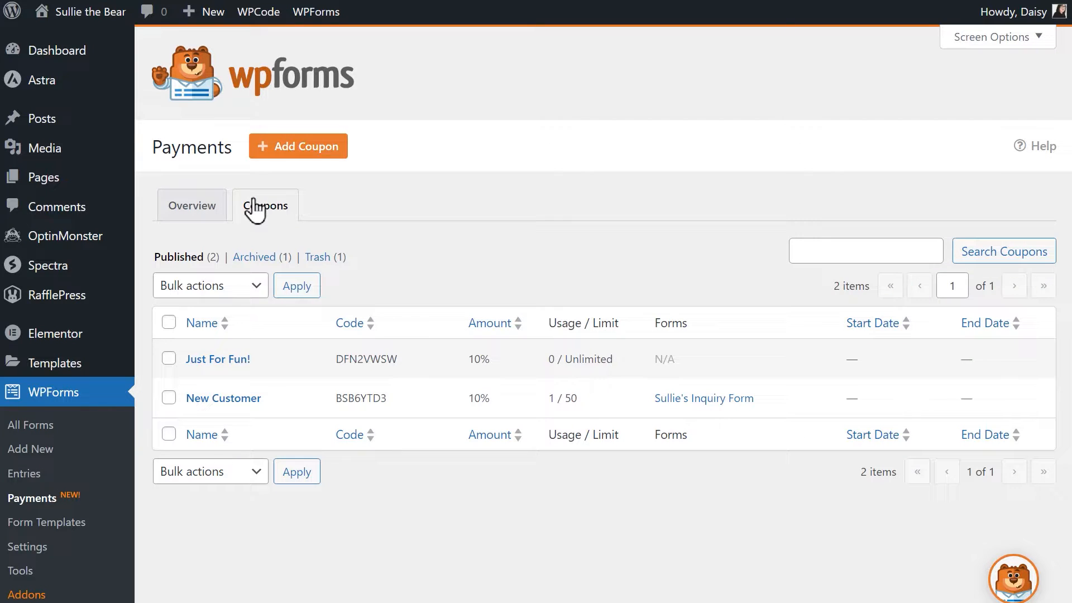
pyautogui.click(342, 151)
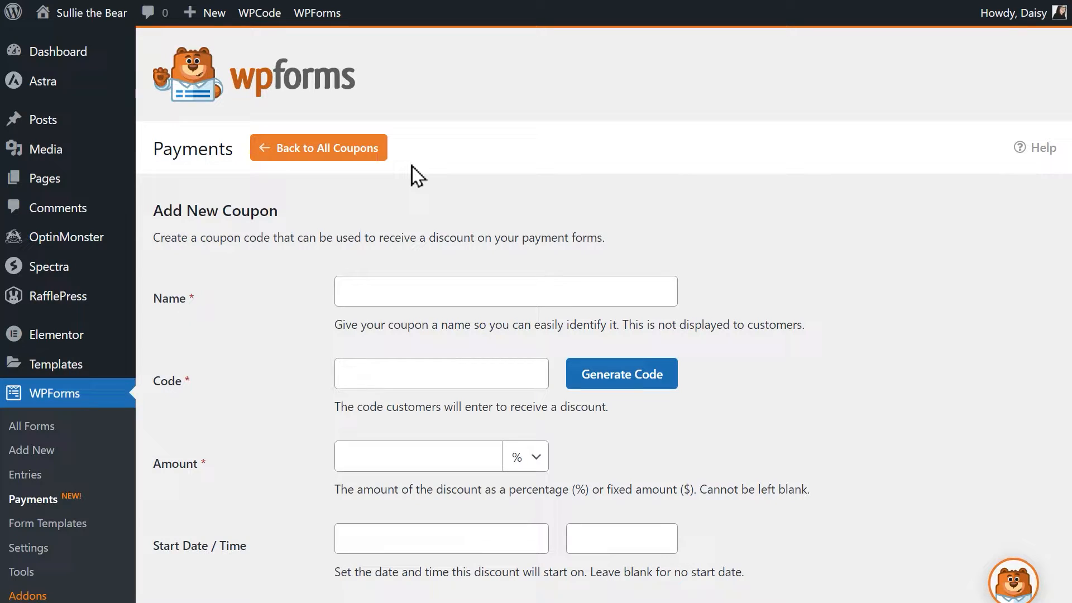
pyautogui.click(603, 282)
pyautogui.write('Automatic Coupon')
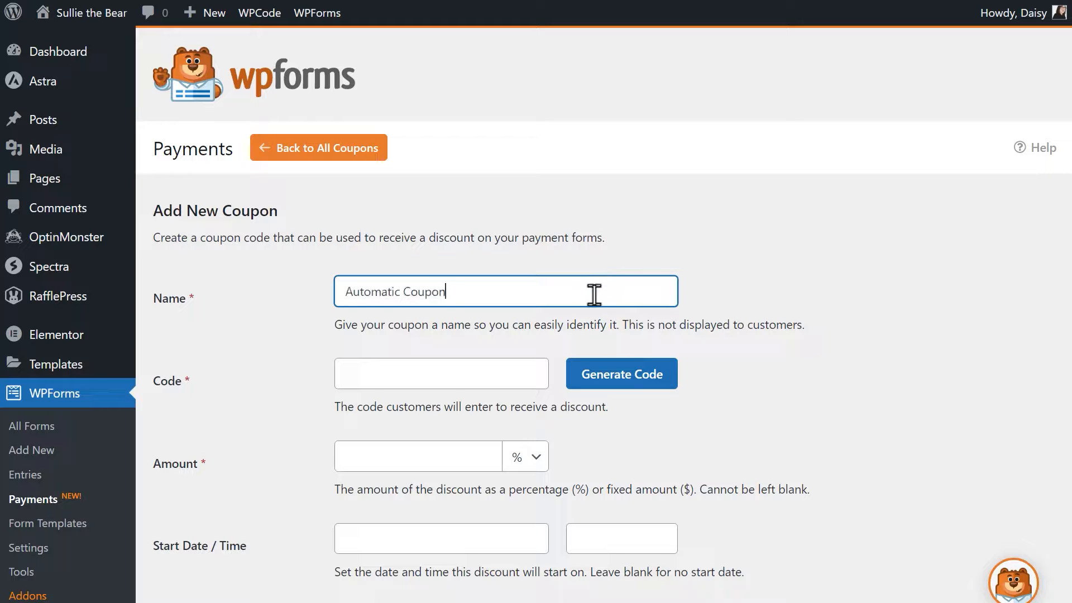
# Generate a code for the coupon and set the discount amount to 15 percent
pyautogui.click(517, 371)
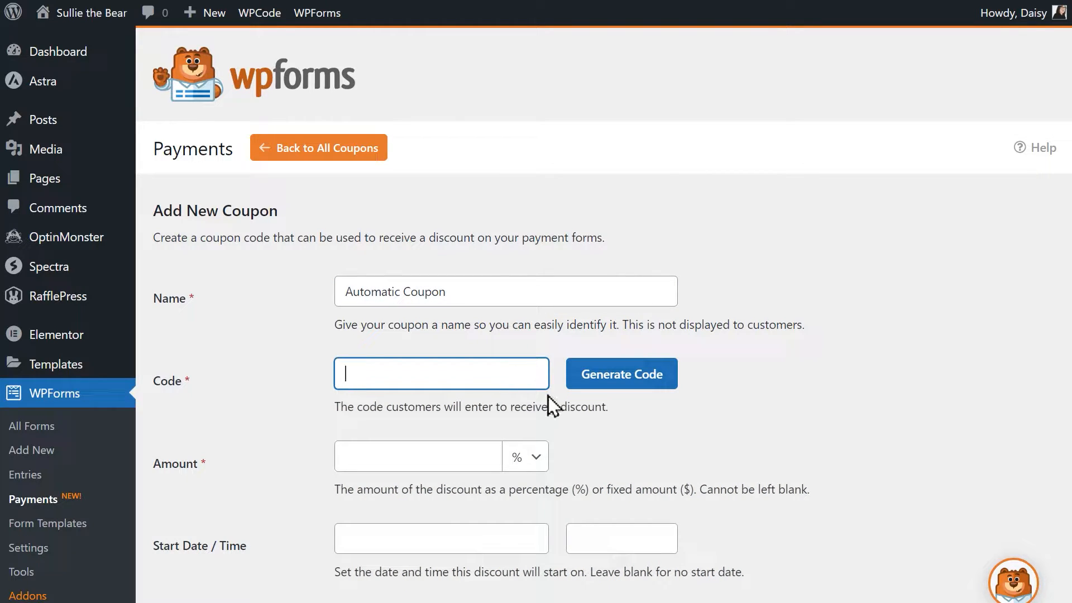
pyautogui.click(590, 384)
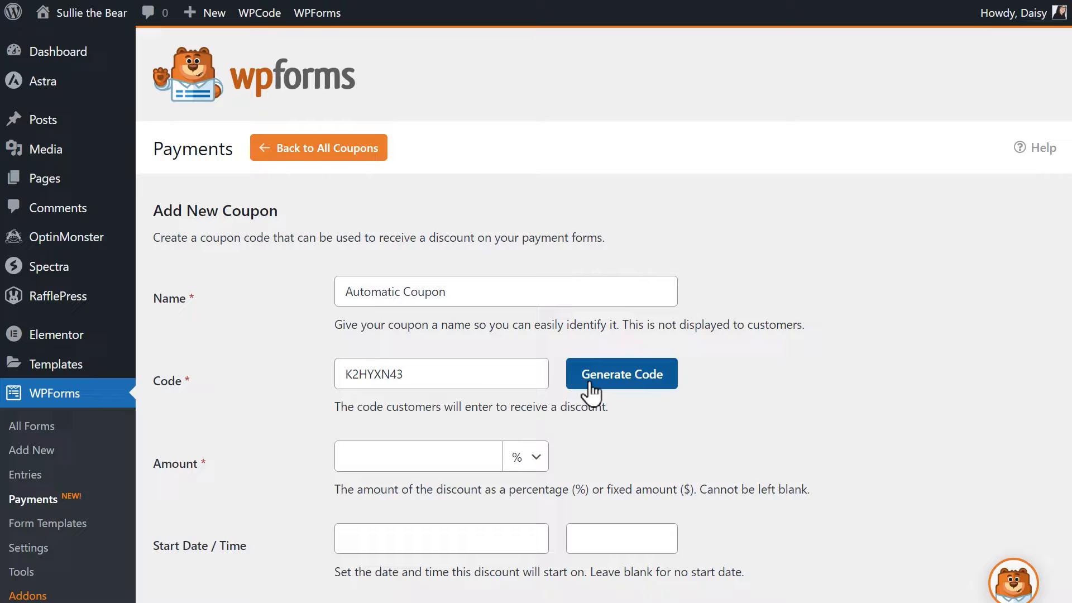
pyautogui.click(472, 453)
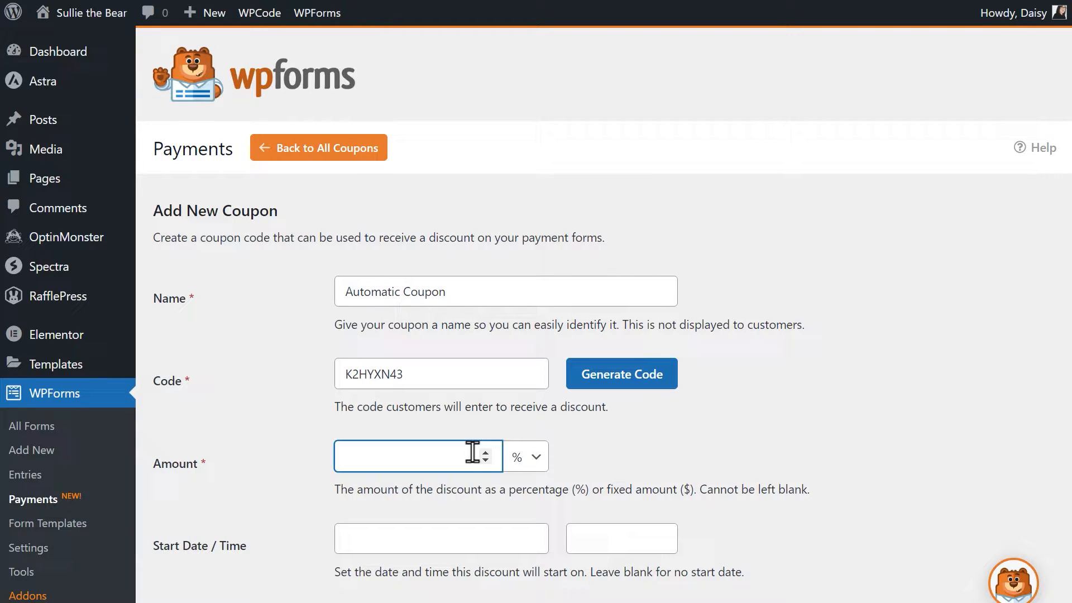
pyautogui.write('15')
pyautogui.click(533, 458)
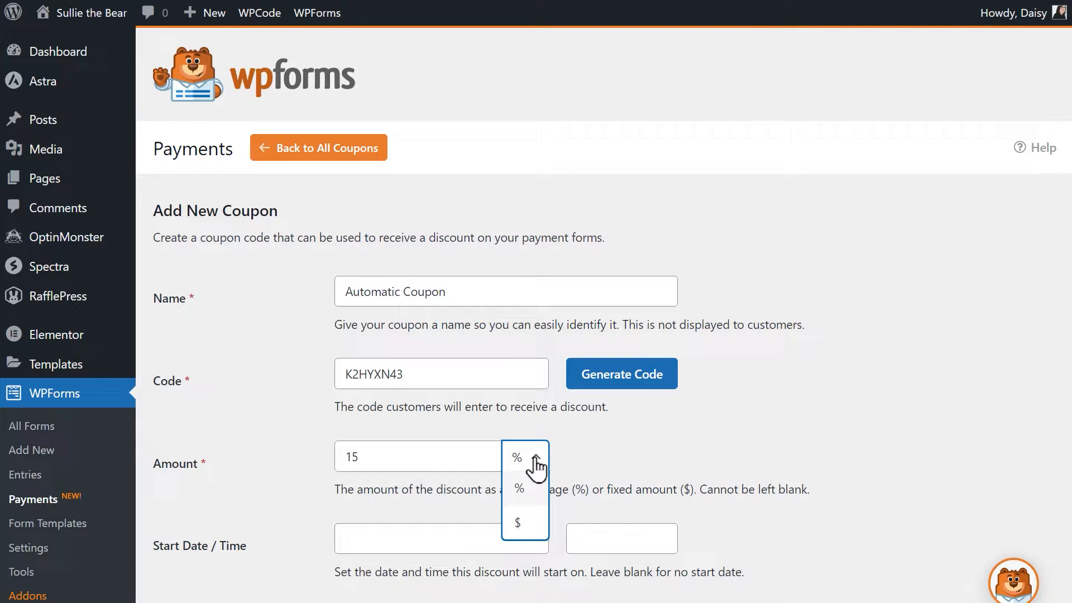
# Leave the coupon's start and end dates and times blank and limit it to 100 maximum uses
pyautogui.scroll(-4, 534, 491)
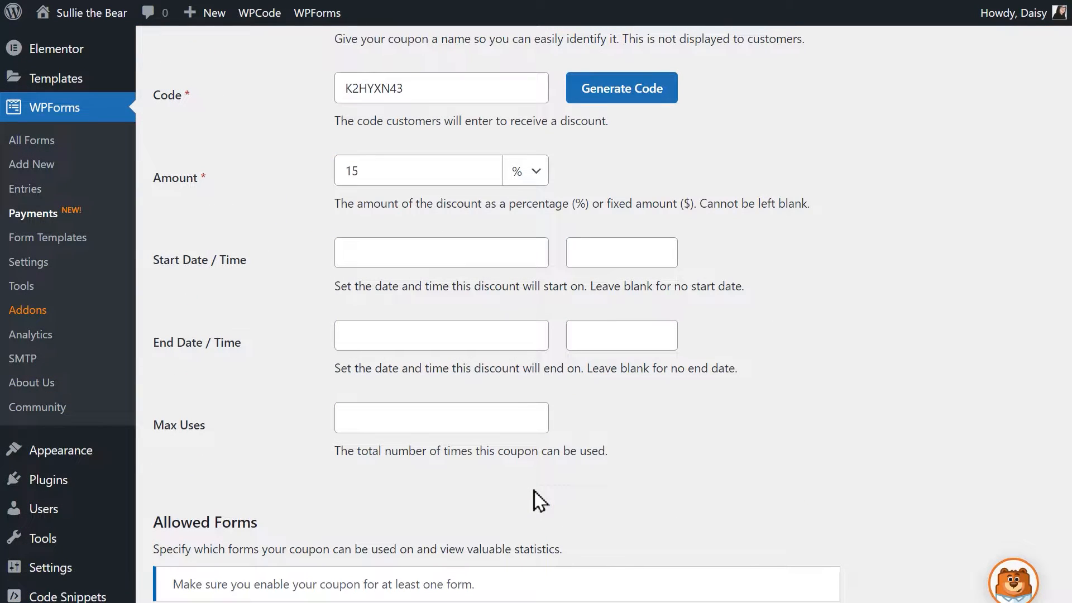
pyautogui.click(517, 256)
pyautogui.click(589, 248)
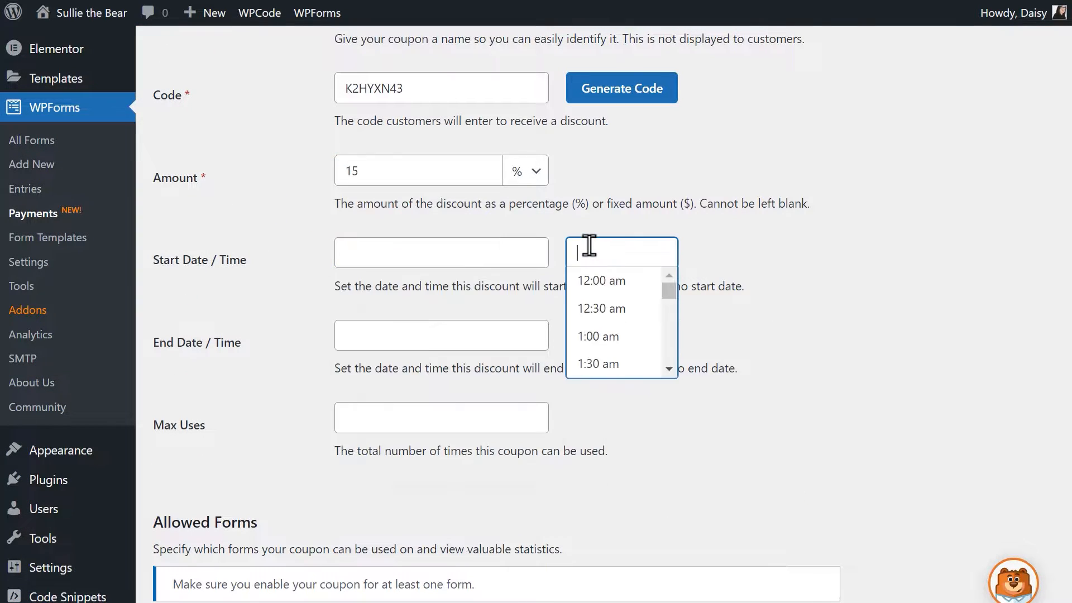
pyautogui.click(496, 331)
pyautogui.click(648, 331)
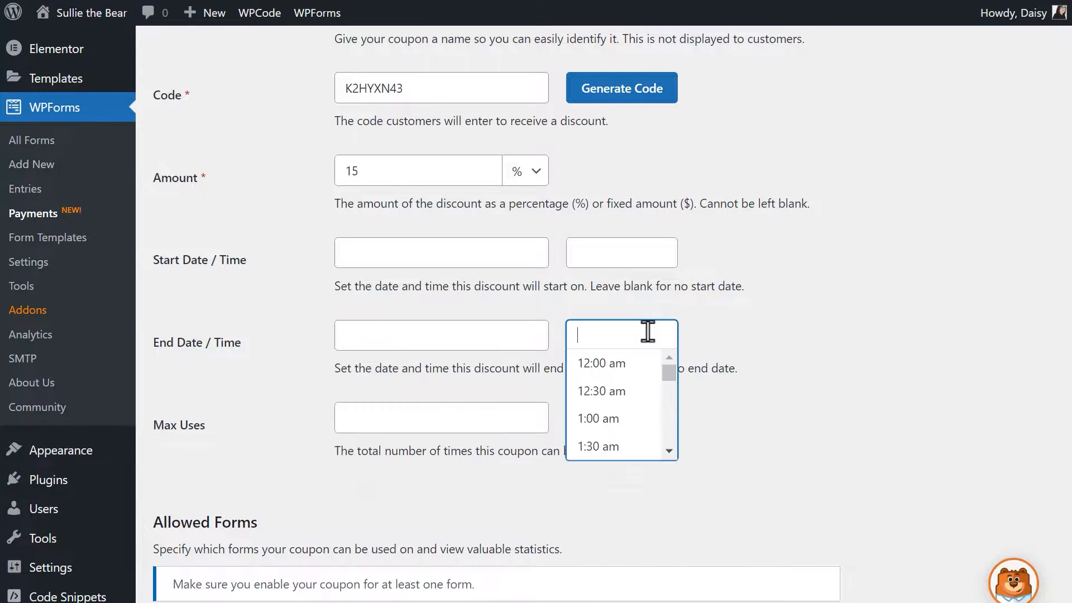
pyautogui.click(678, 300)
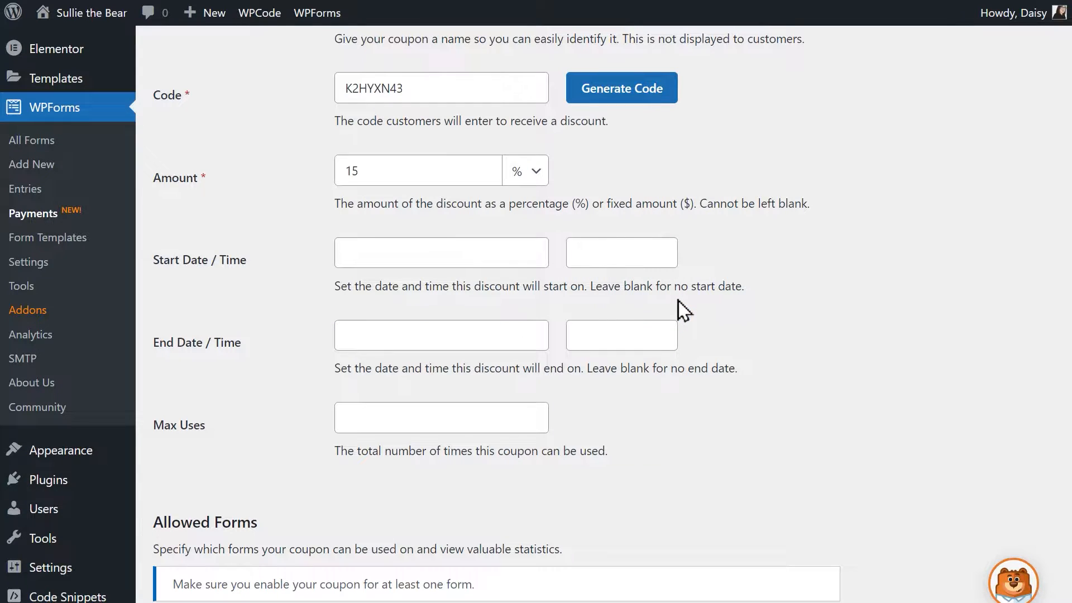
pyautogui.click(488, 413)
pyautogui.write('100')
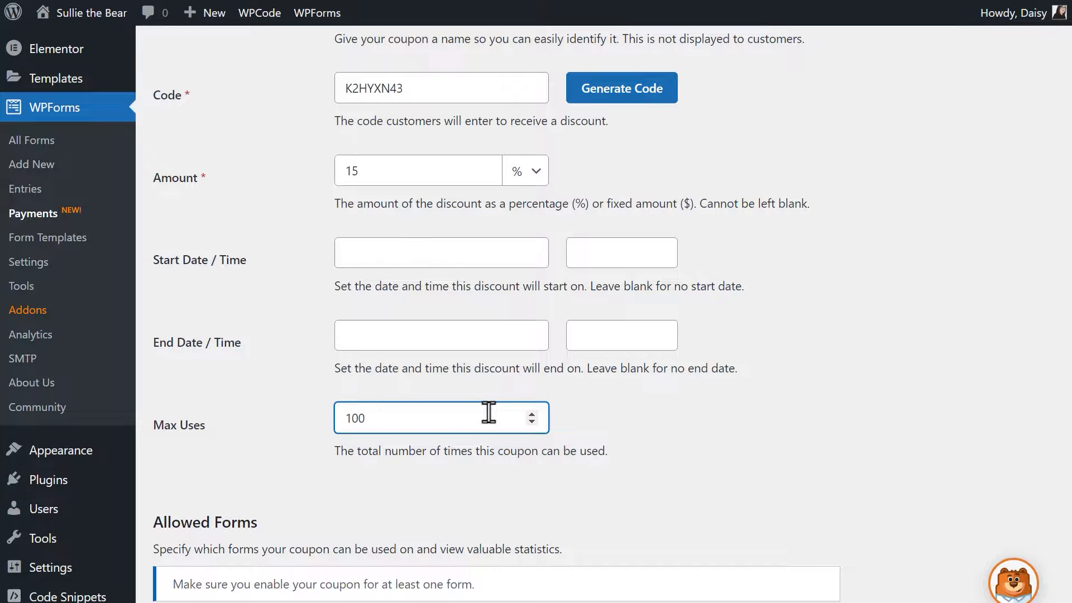
# Try allowing the coupon on Sullie's Inquiry Form, and switch that form off again
pyautogui.scroll(-7, 488, 414)
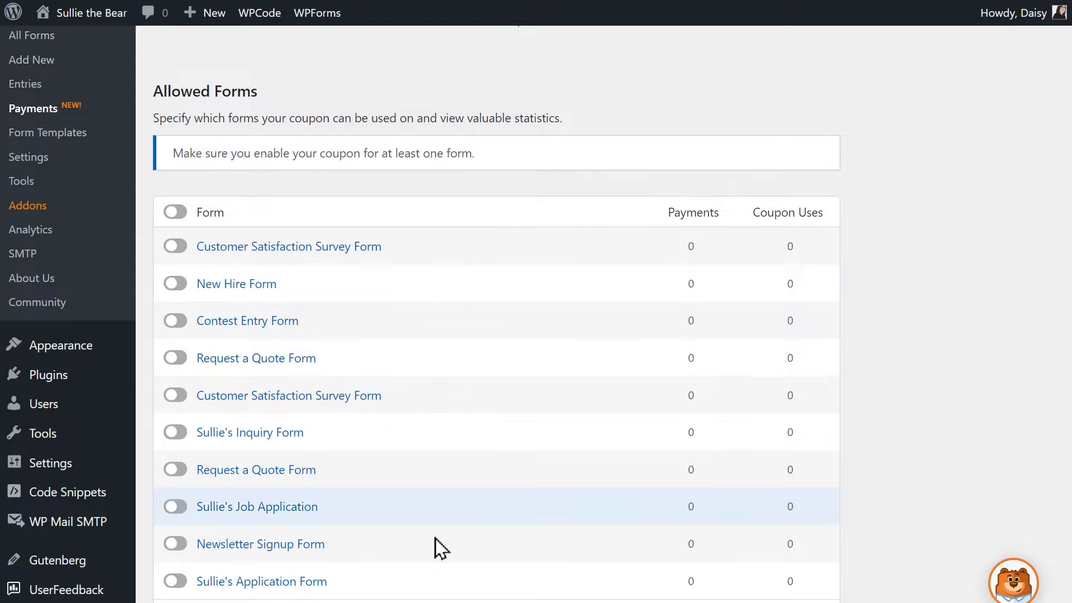
pyautogui.click(176, 433)
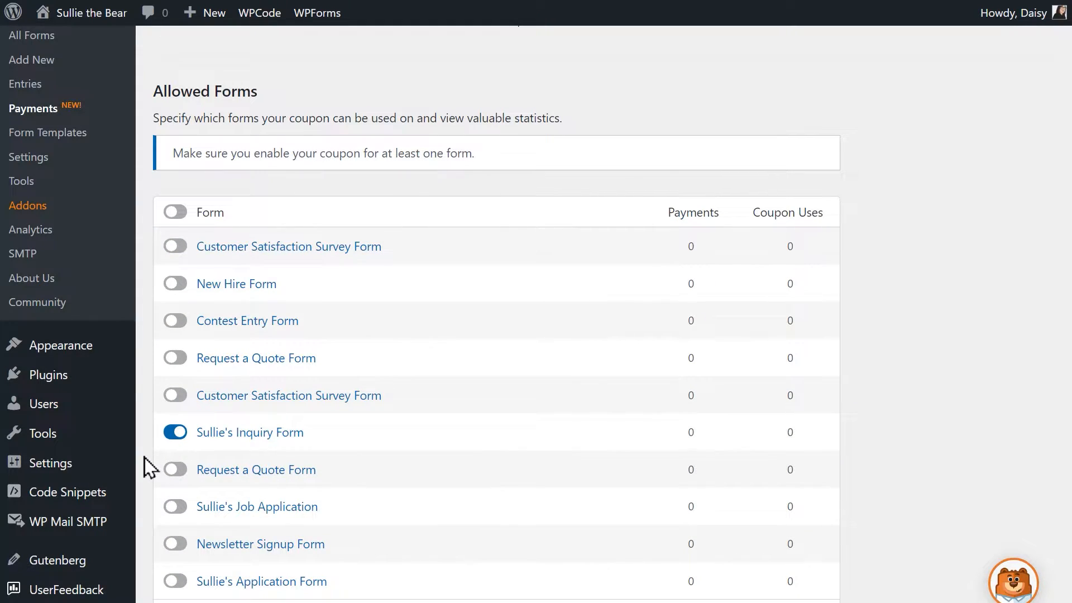
pyautogui.click(174, 434)
# Save the new coupon
pyautogui.scroll(-4, 149, 461)
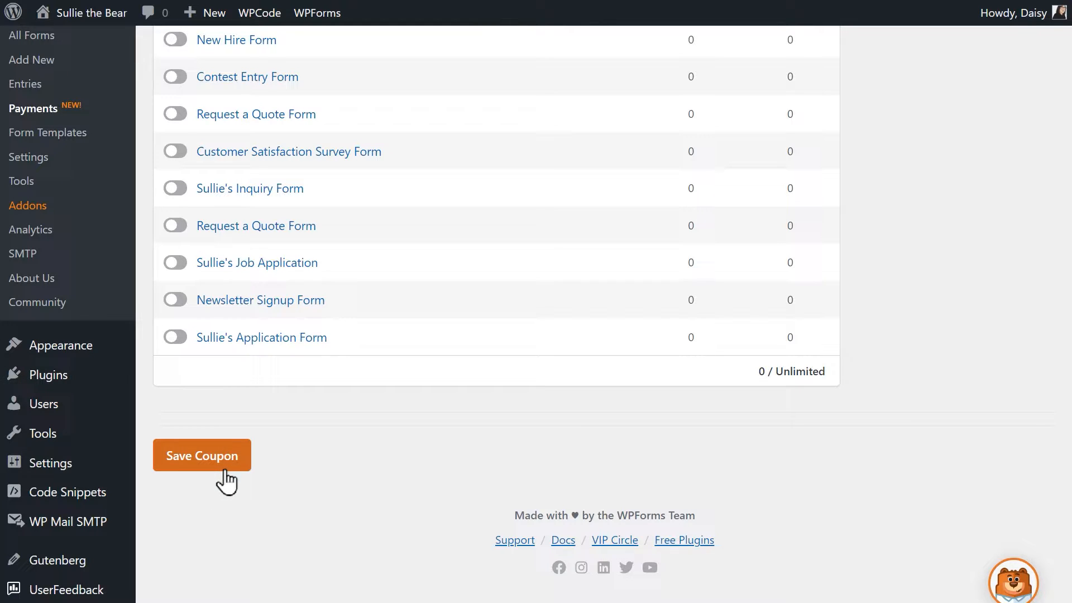
pyautogui.click(225, 472)
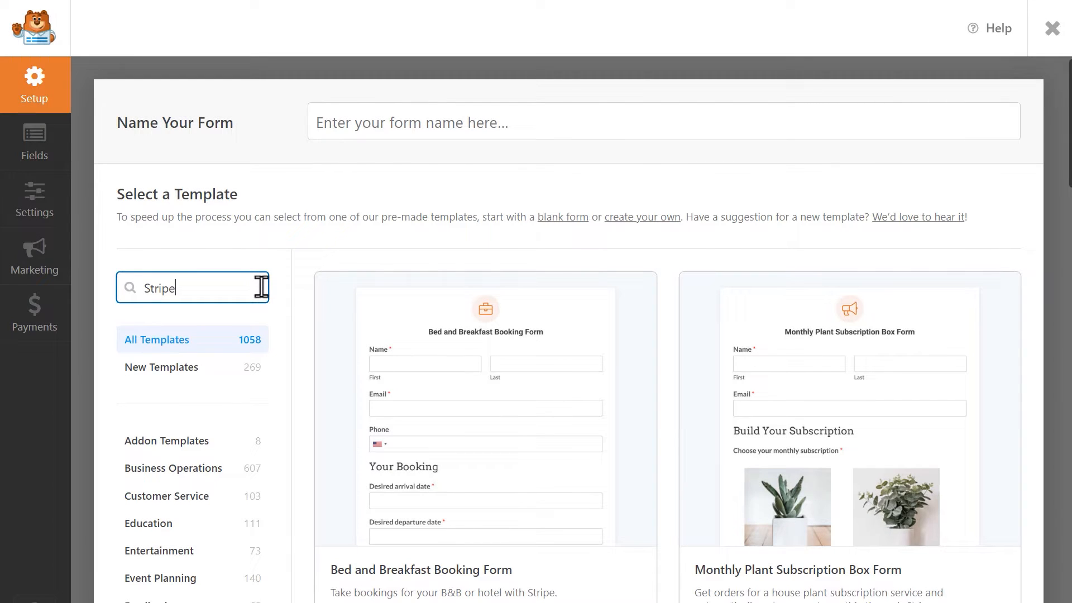
# Find the Stripe Payment Form among the Stripe templates and create a form from it
pyautogui.scroll(-10, 298, 257)
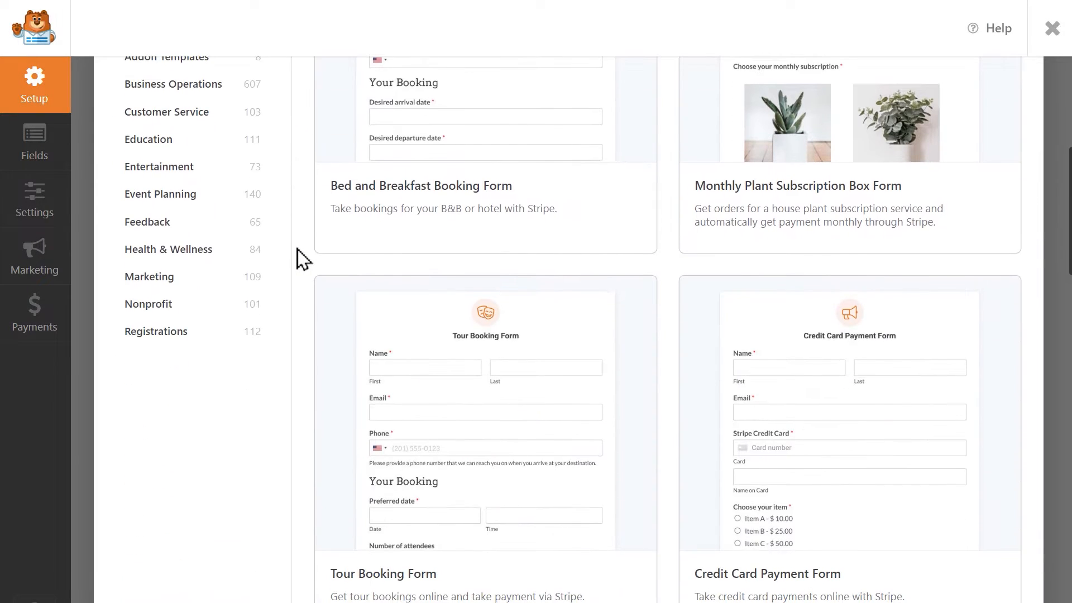
pyautogui.scroll(-5, 297, 249)
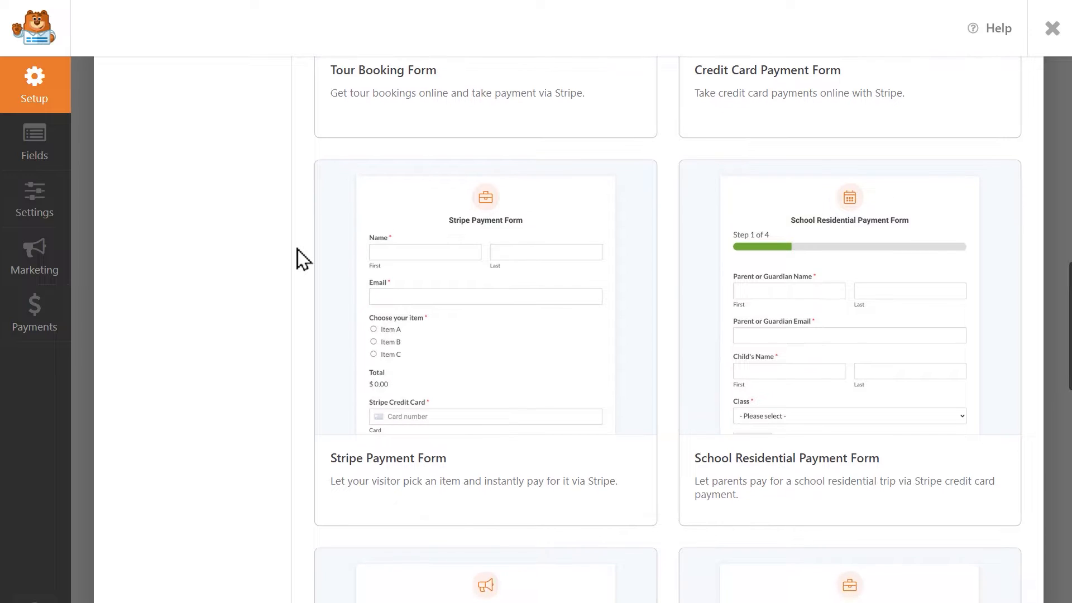
pyautogui.moveTo(396, 315)
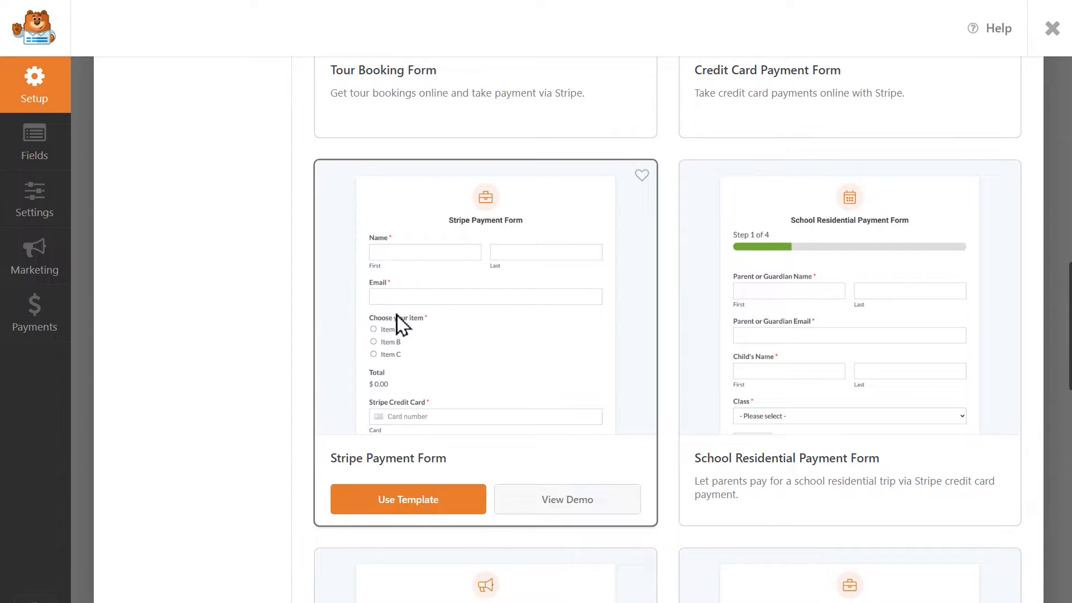
pyautogui.click(475, 501)
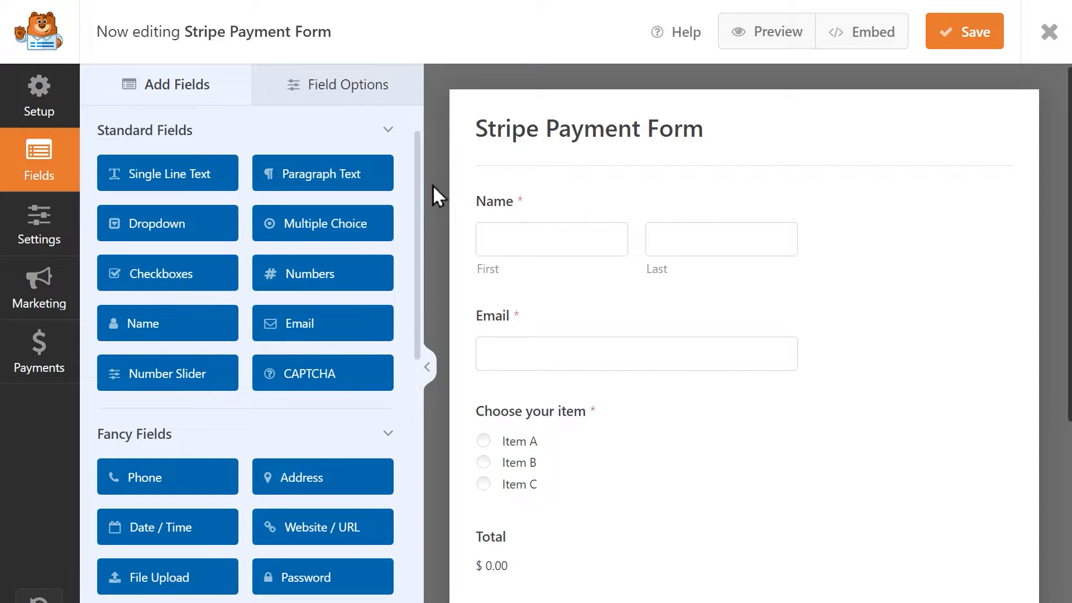
# Add a Coupon payment field between the Stripe Credit Card field and the Submit button, and open its options
pyautogui.moveTo(419, 209); pyautogui.dragTo(421, 512)
pyautogui.scroll(-6, 447, 480)
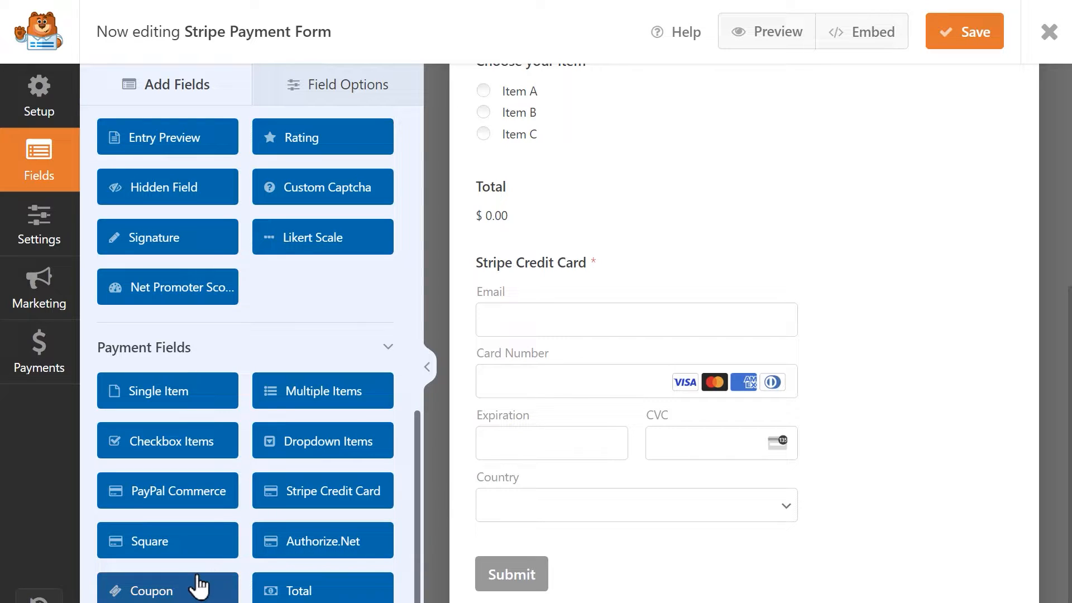
pyautogui.moveTo(198, 587); pyautogui.dragTo(581, 551)
pyautogui.click(576, 478)
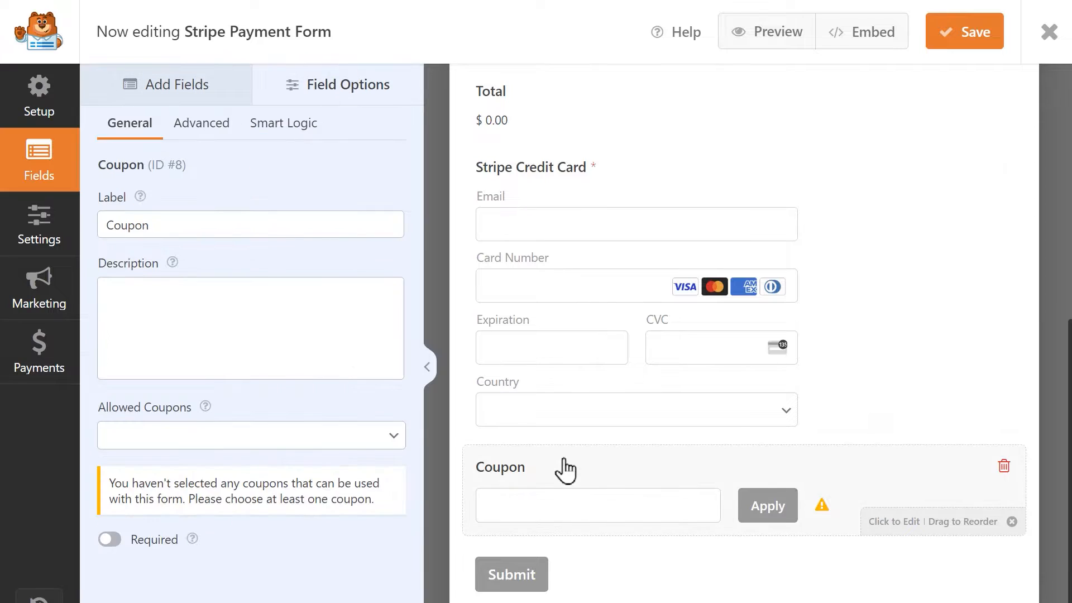
# Keep the Coupon field's label, leave its description empty, and select Automatic Coupon as the allowed coupon
pyautogui.click(287, 223)
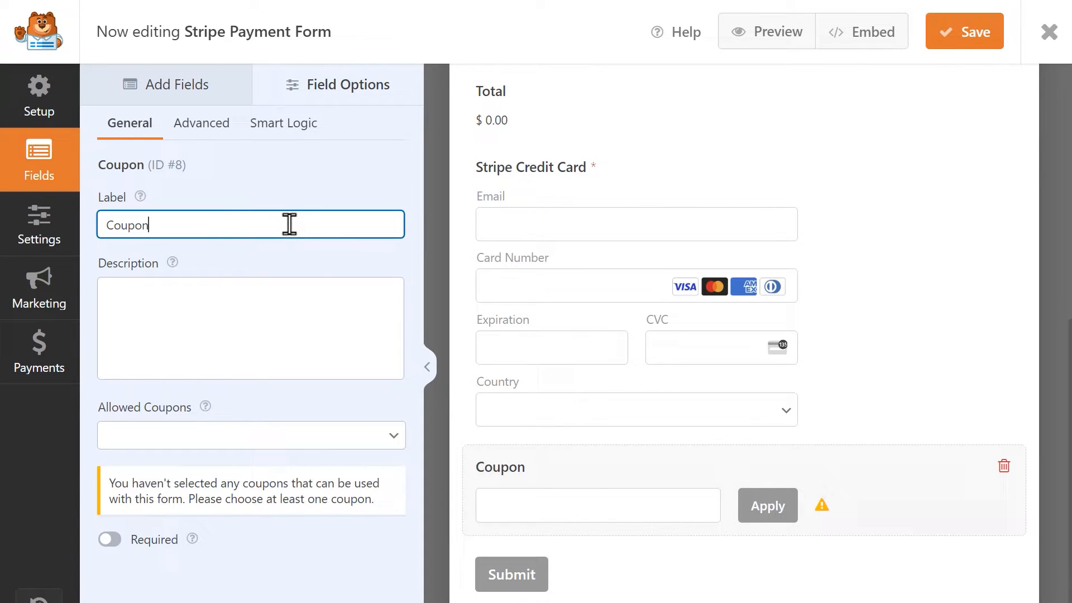
pyautogui.click(317, 311)
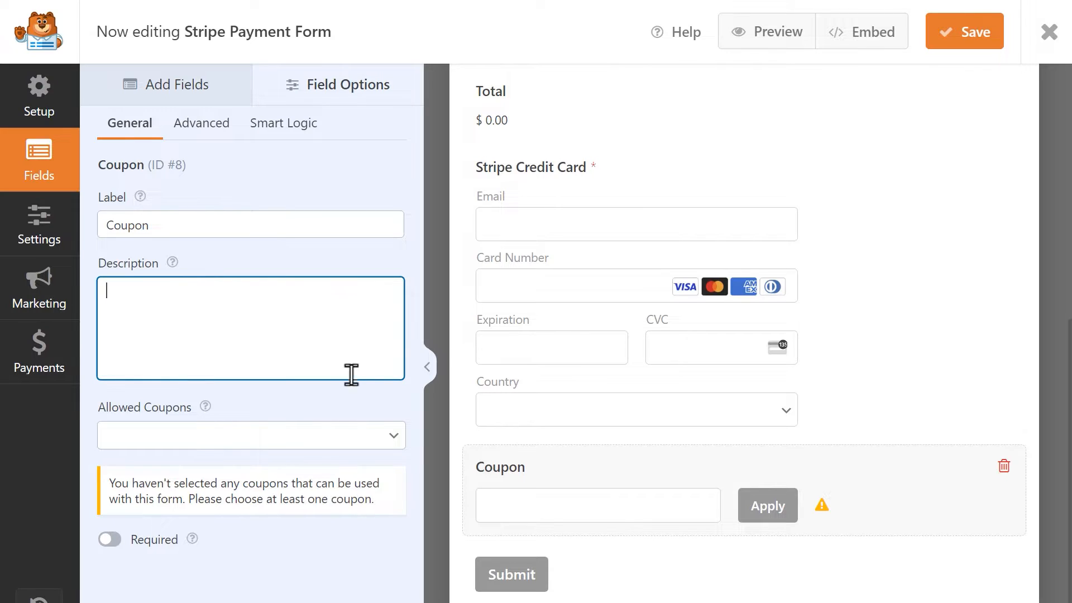
pyautogui.click(346, 436)
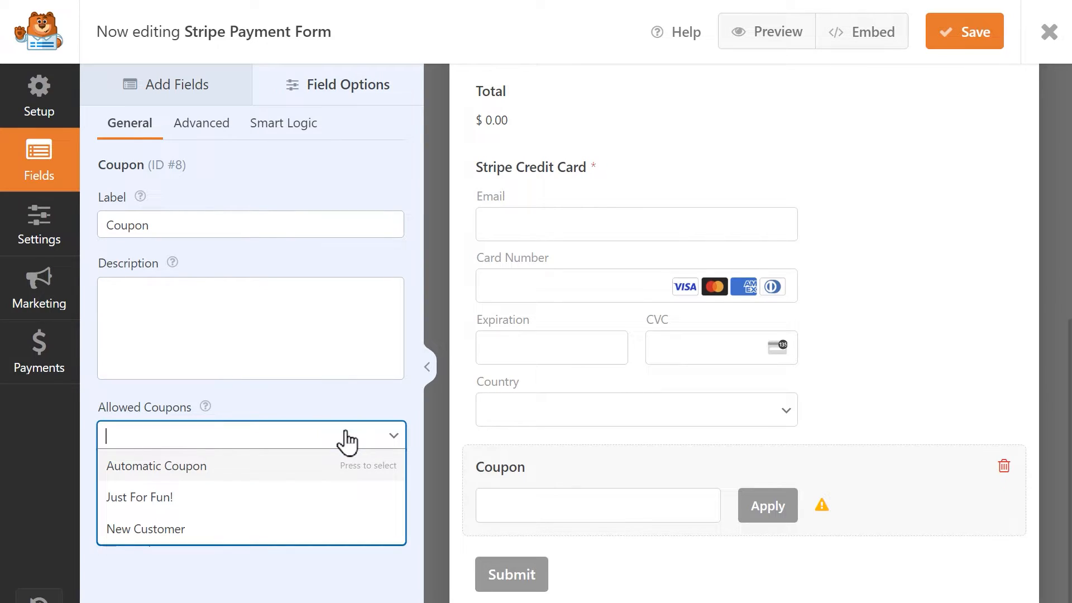
pyautogui.click(242, 465)
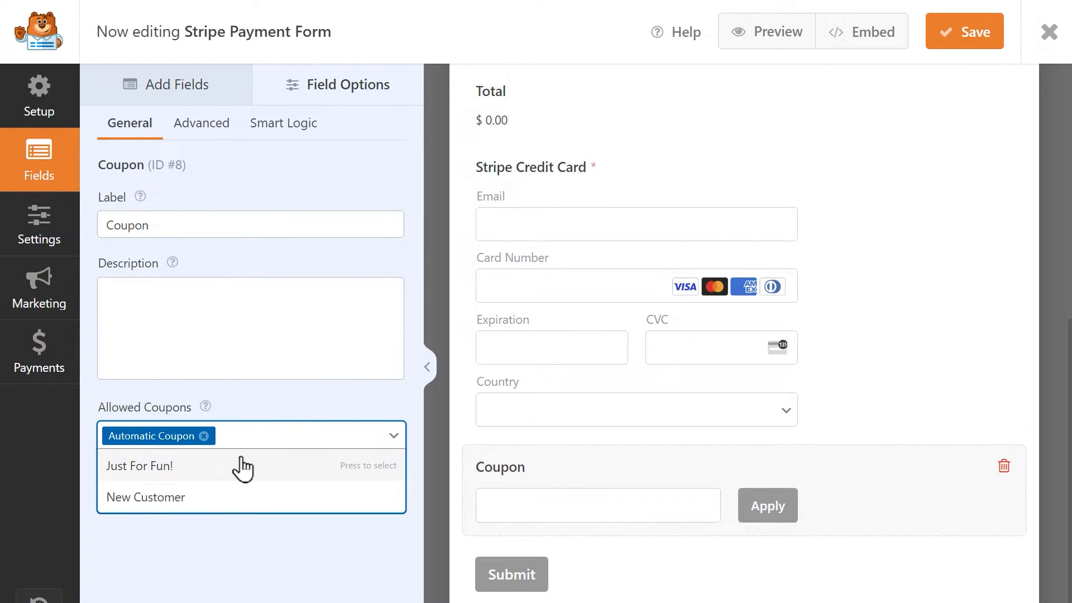
pyautogui.click(268, 551)
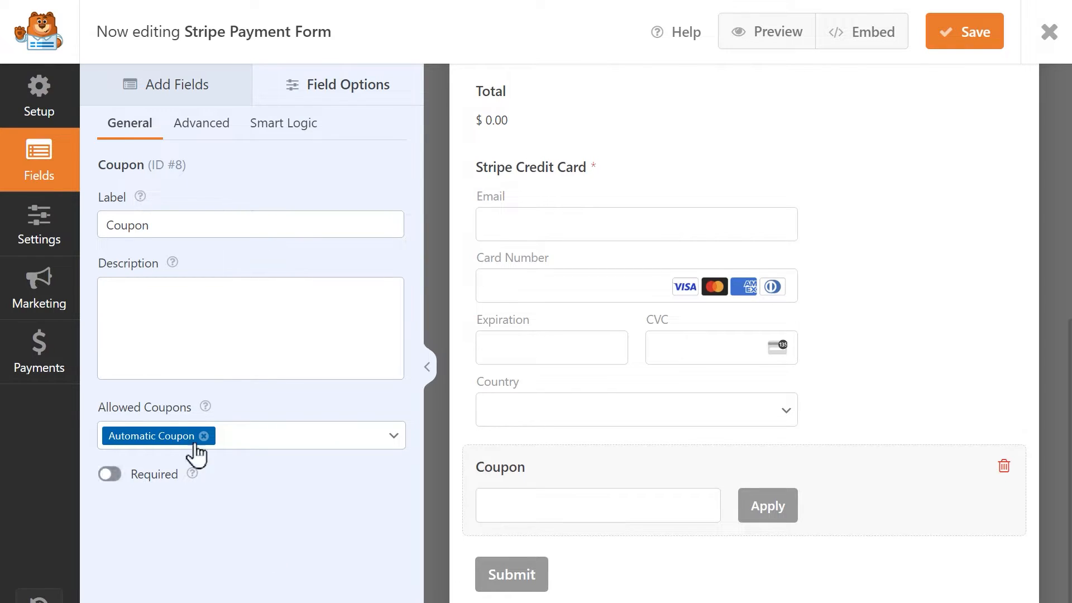
# Enable Stripe payments with the description "Sullies Inquiry Form Payment", using the Email field for both payment receipt and customer email
pyautogui.click(67, 342)
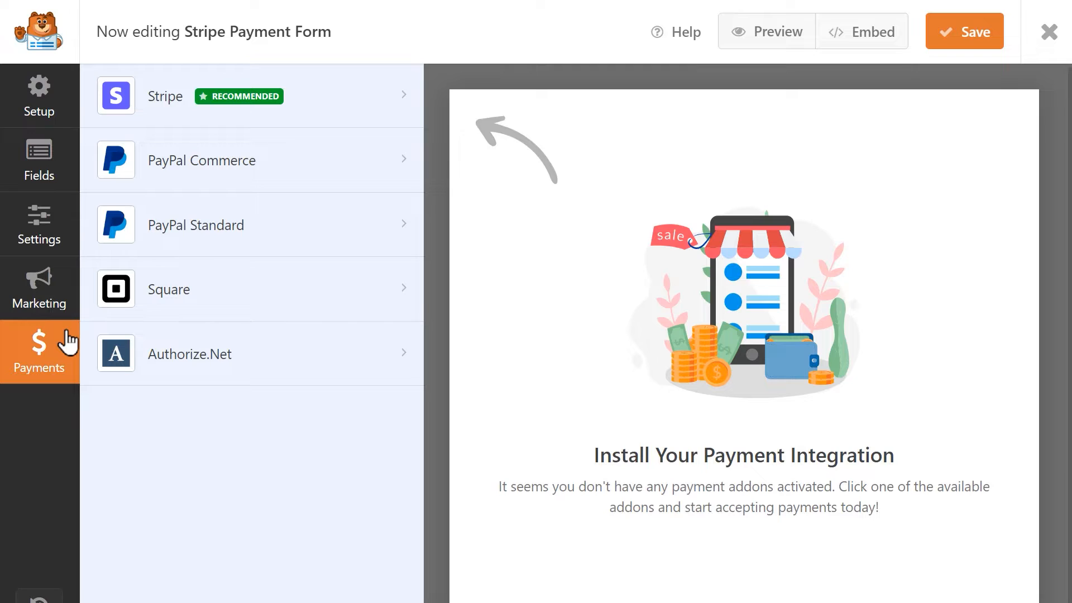
pyautogui.click(294, 103)
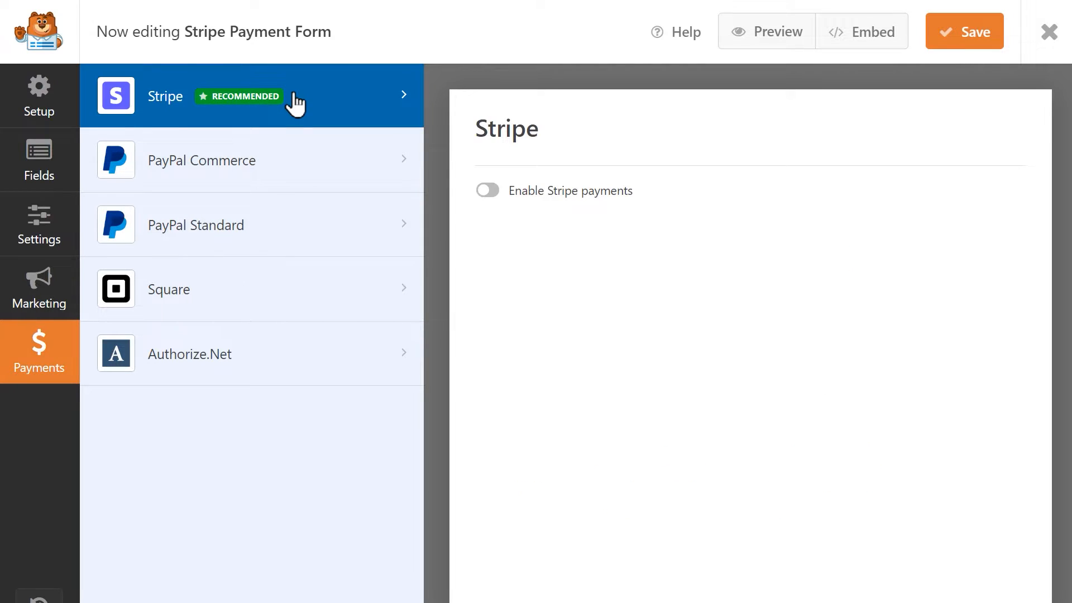
pyautogui.click(486, 192)
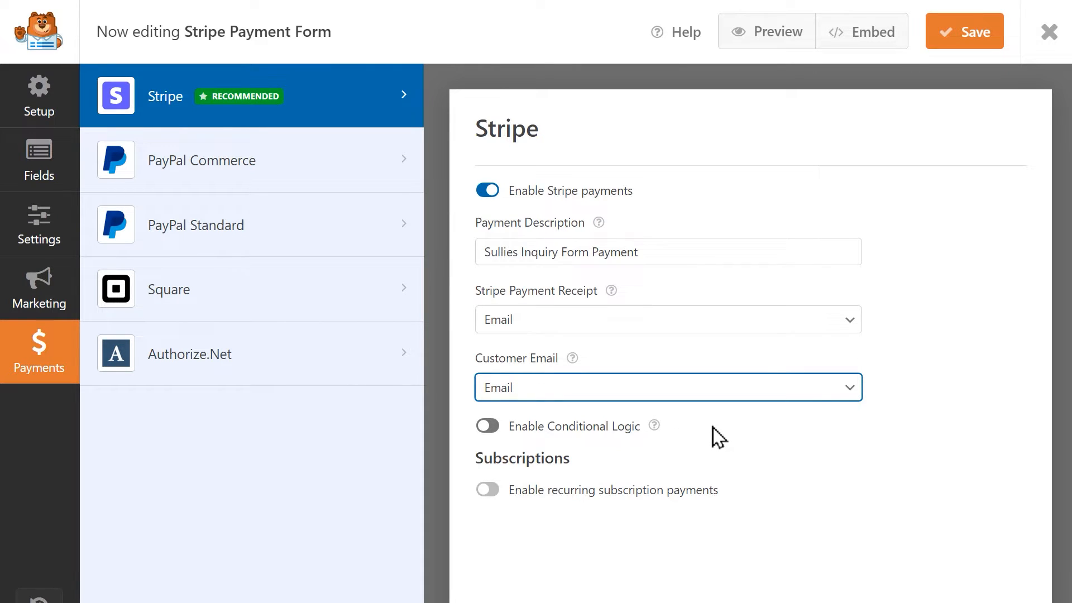
# Enable Prefill by URL in the advanced part of the form's general settings
pyautogui.click(66, 226)
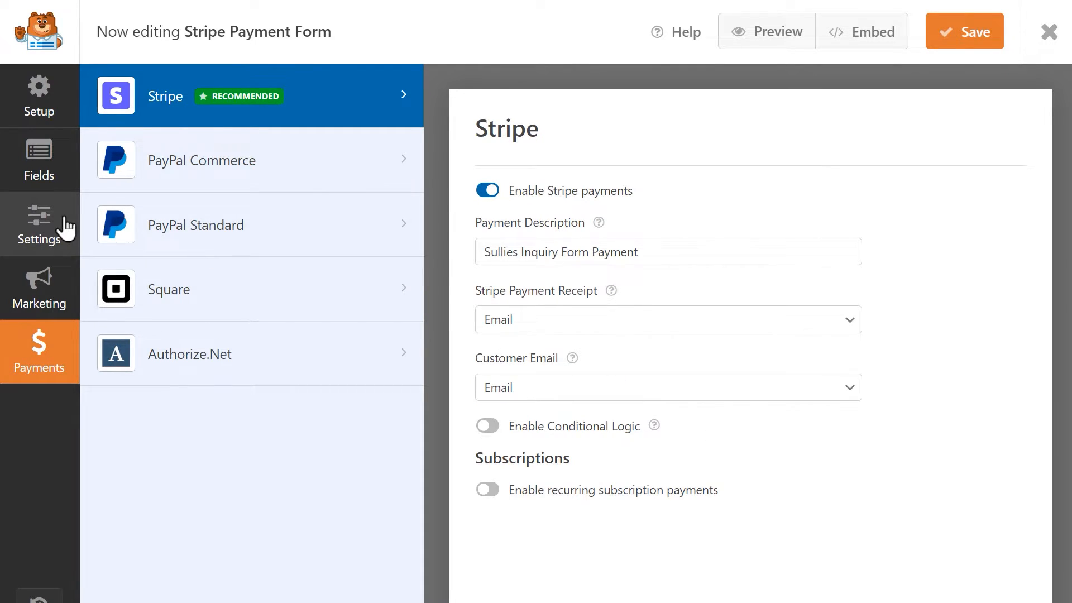
pyautogui.click(66, 226)
pyautogui.scroll(-1, 877, 294)
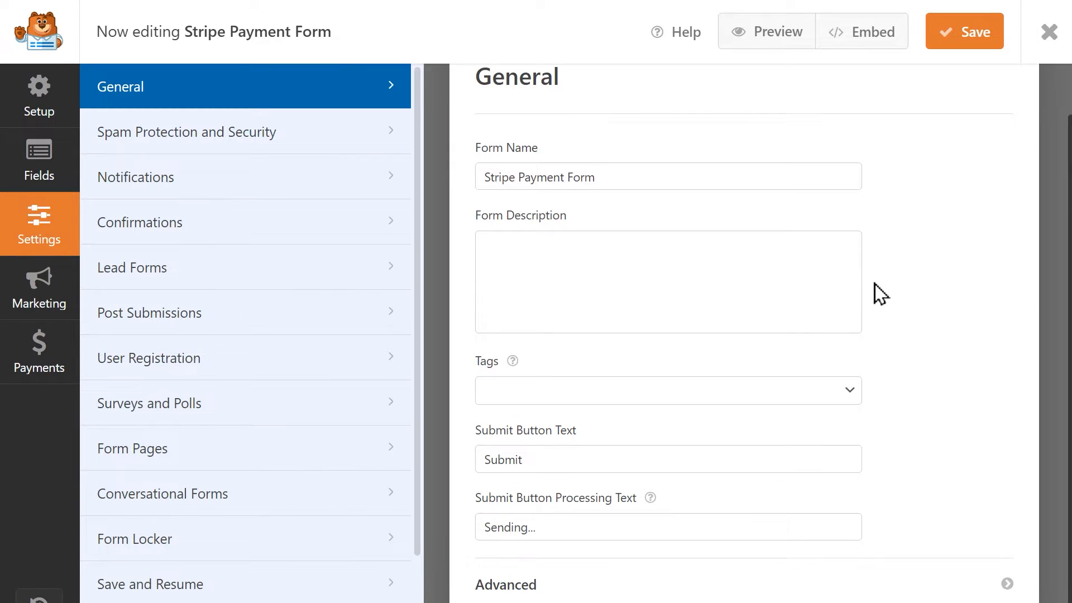
pyautogui.click(1008, 584)
pyautogui.scroll(-5, 1012, 590)
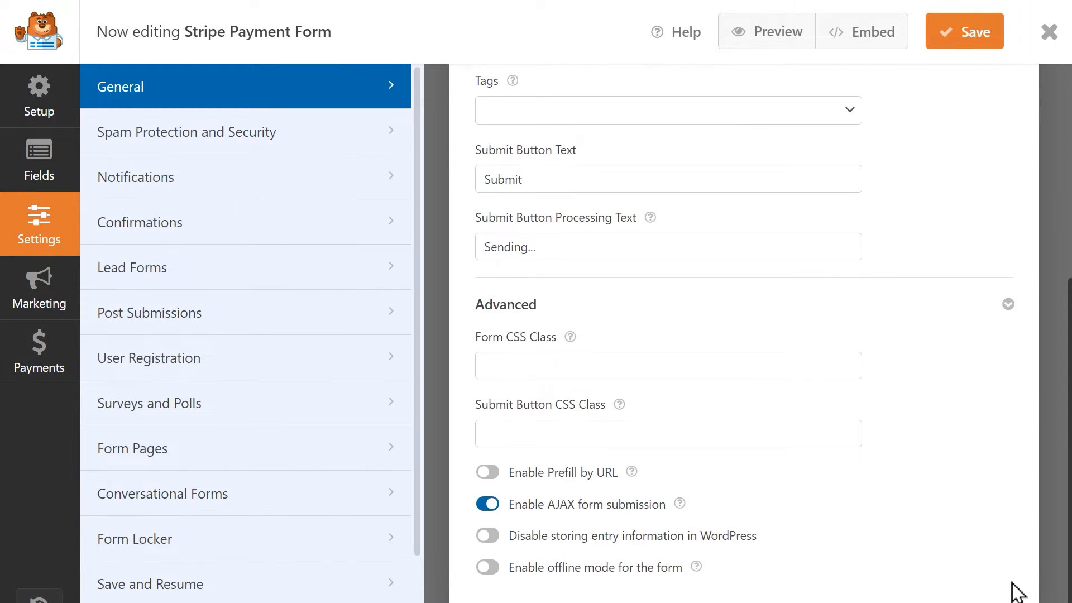
pyautogui.click(493, 472)
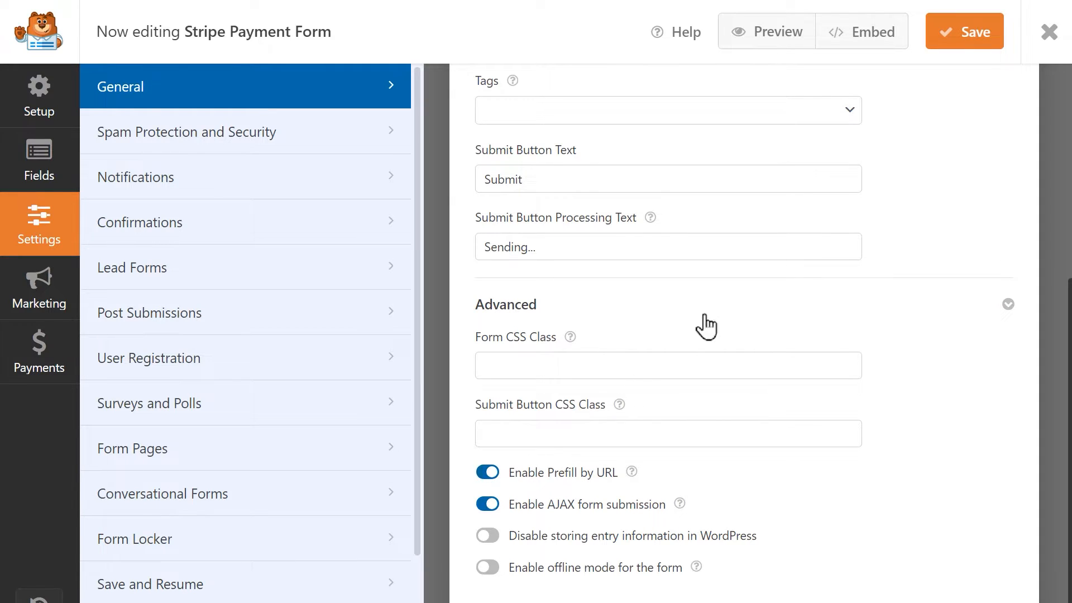
# Save the Stripe Payment Form and open the options of its Coupon field
pyautogui.click(935, 54)
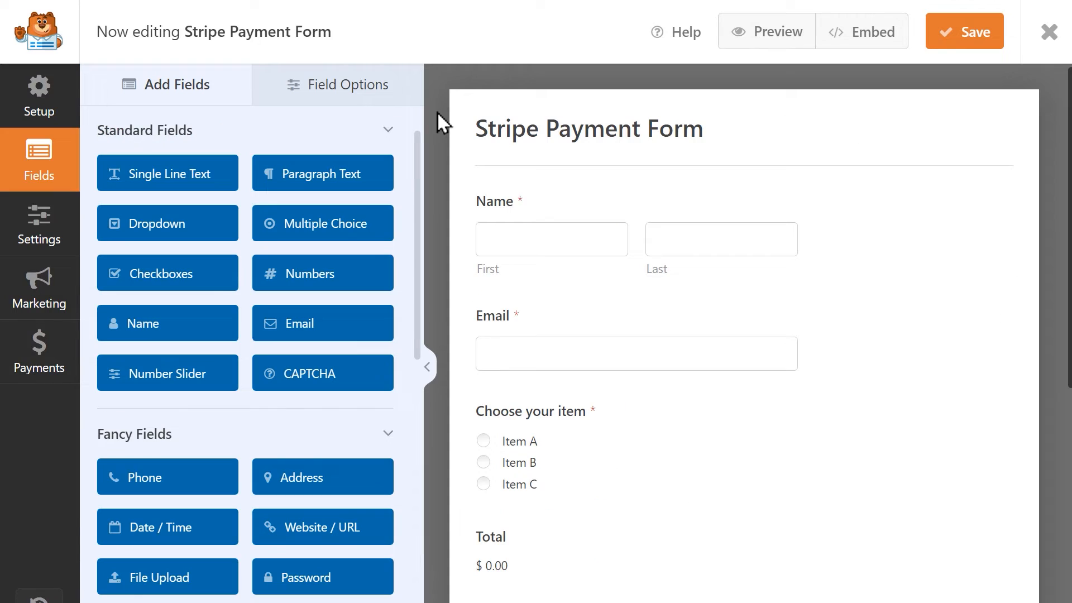
pyautogui.scroll(-8, 436, 112)
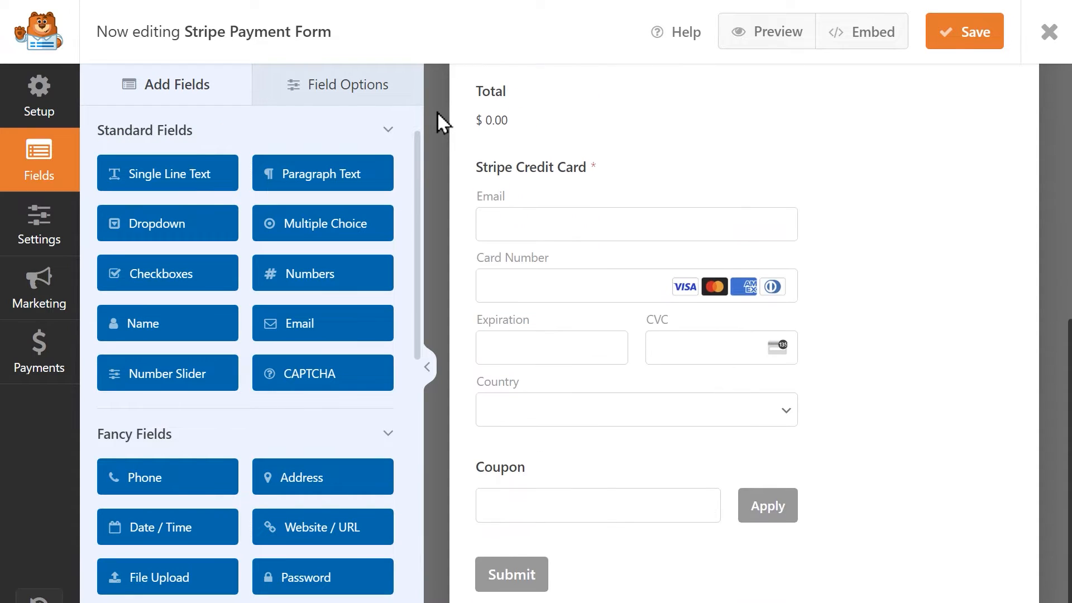
pyautogui.click(647, 466)
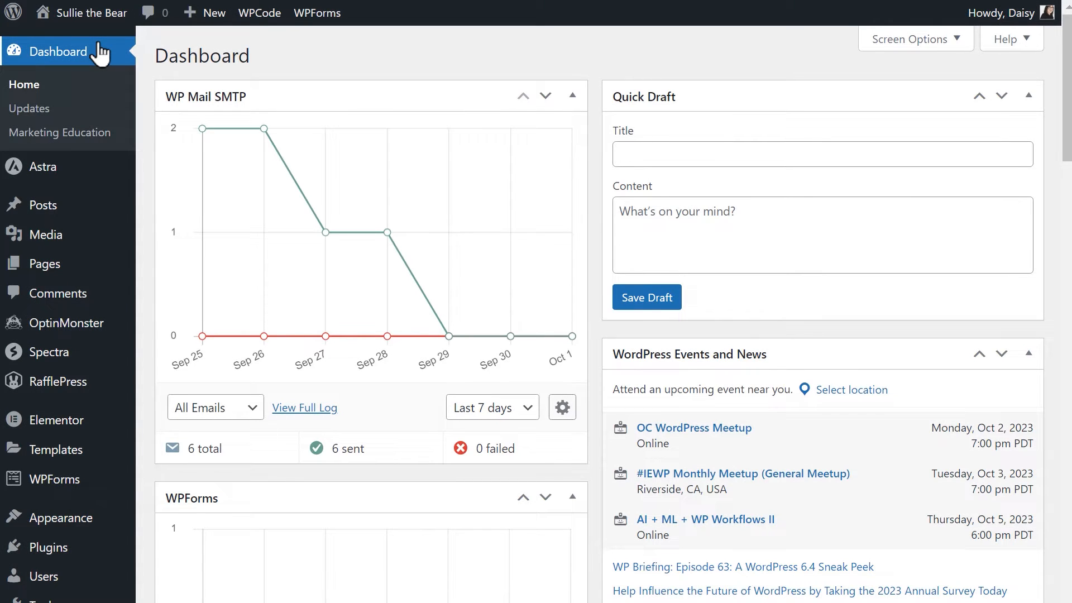
# Open the overview of all WPForms forms, and the list of coupons in the WPForms payments area
pyautogui.moveTo(88, 480)
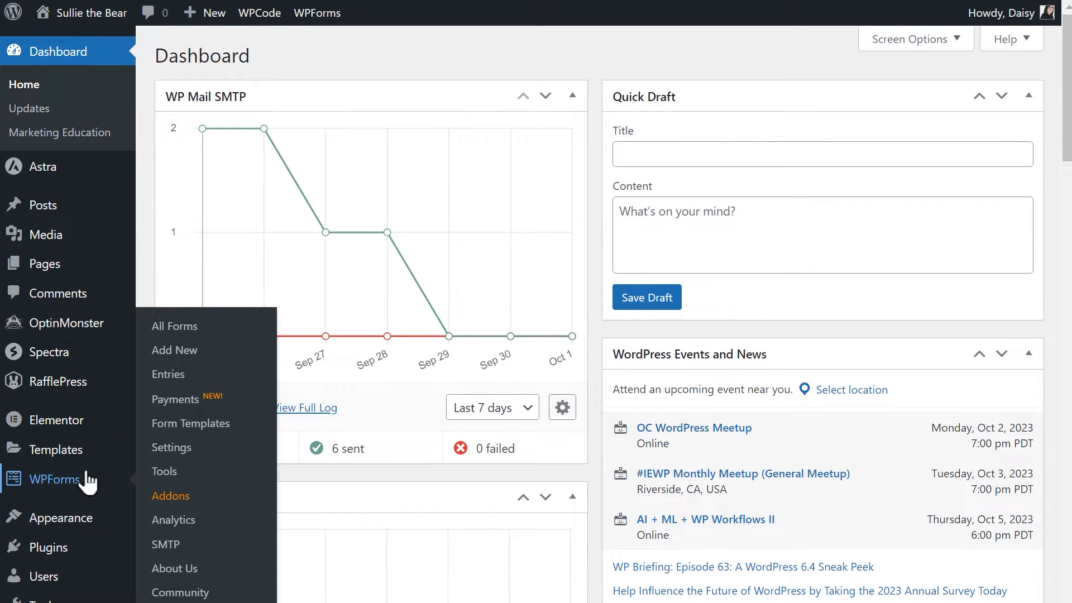
pyautogui.click(158, 328)
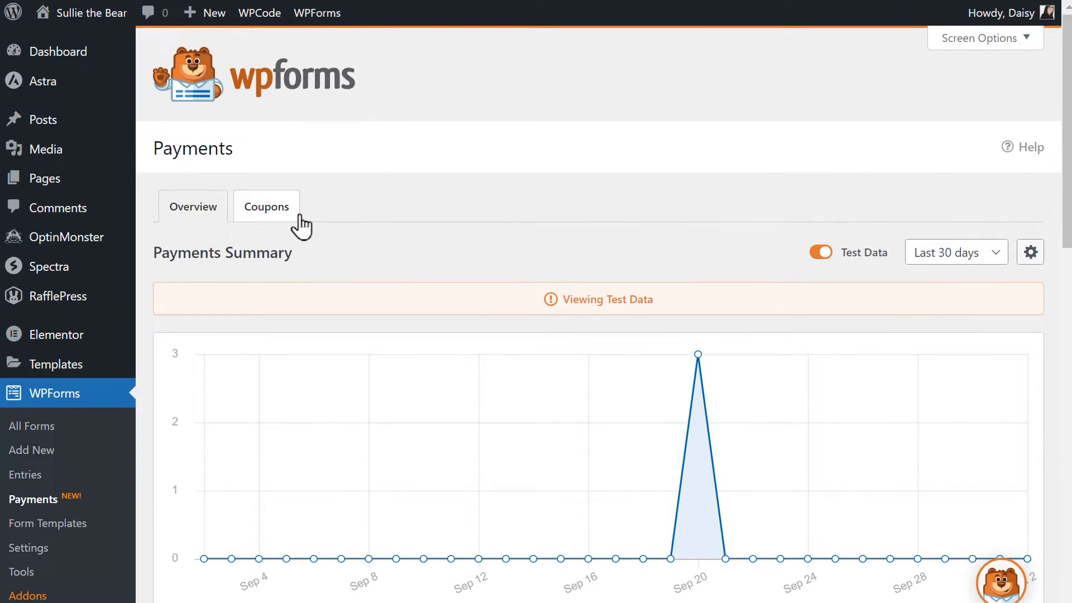
pyautogui.click(300, 226)
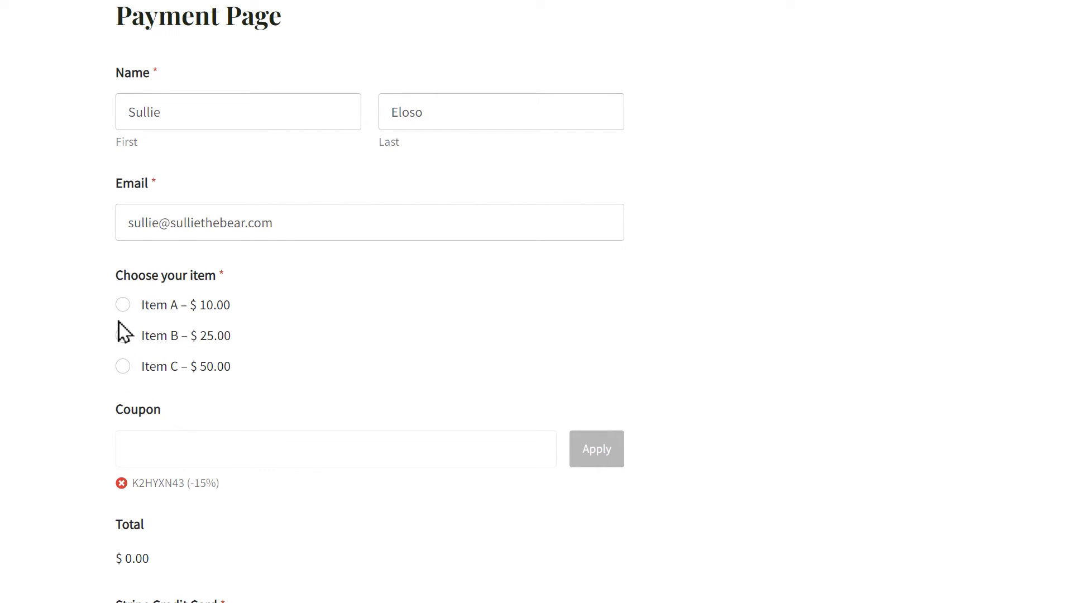
# Choose Item A, Item B and finally Item C on the prefilled Payment Page form to test the coupon discount
pyautogui.click(122, 304)
pyautogui.click(122, 336)
pyautogui.click(124, 369)
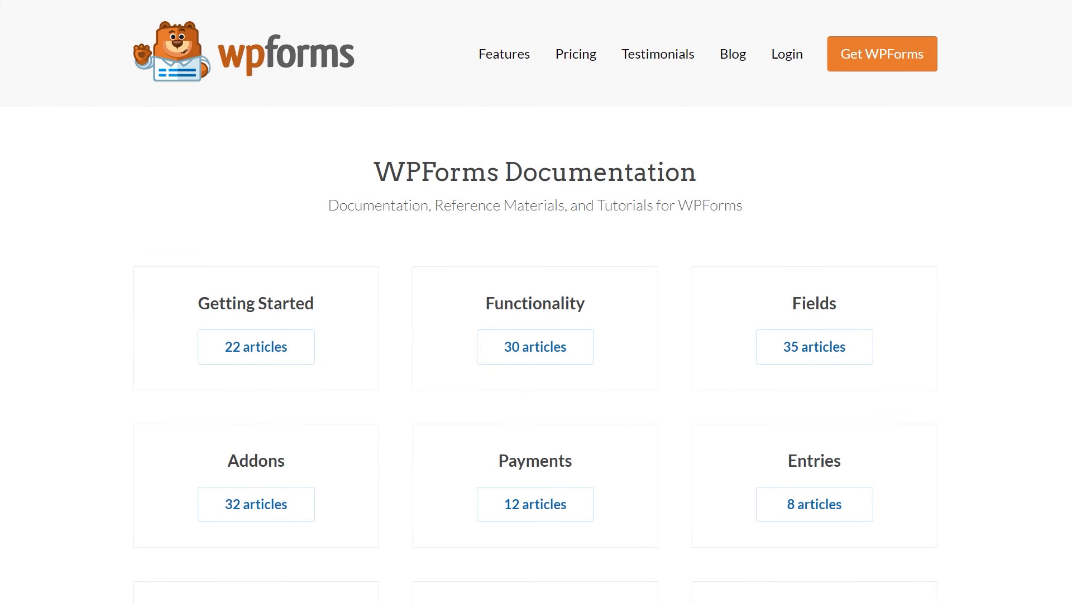
pyautogui.scroll(-3, 535, 301)
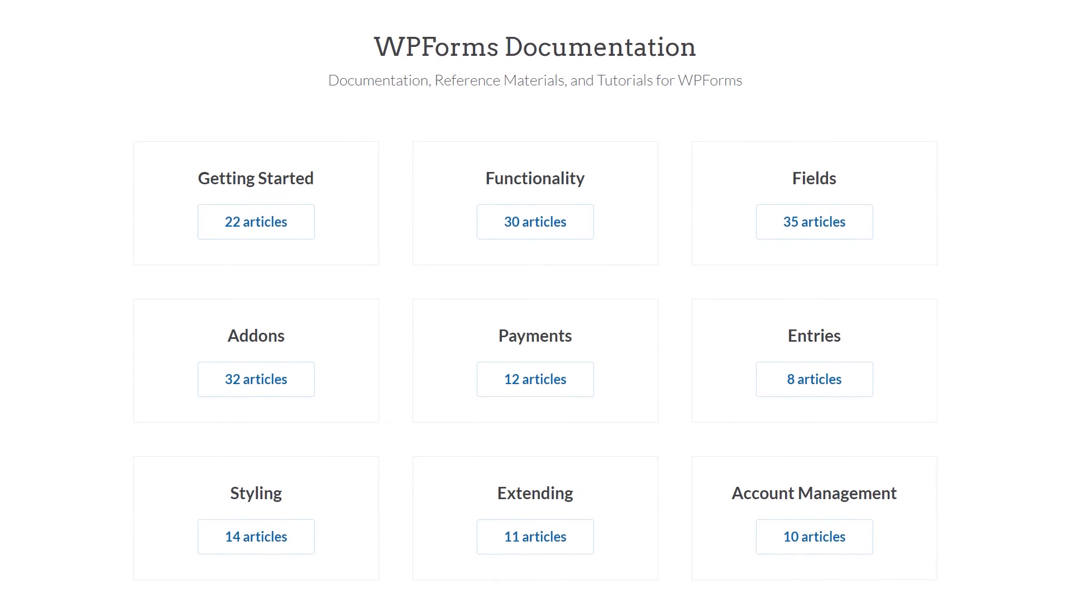
pyautogui.scroll(-2, 535, 301)
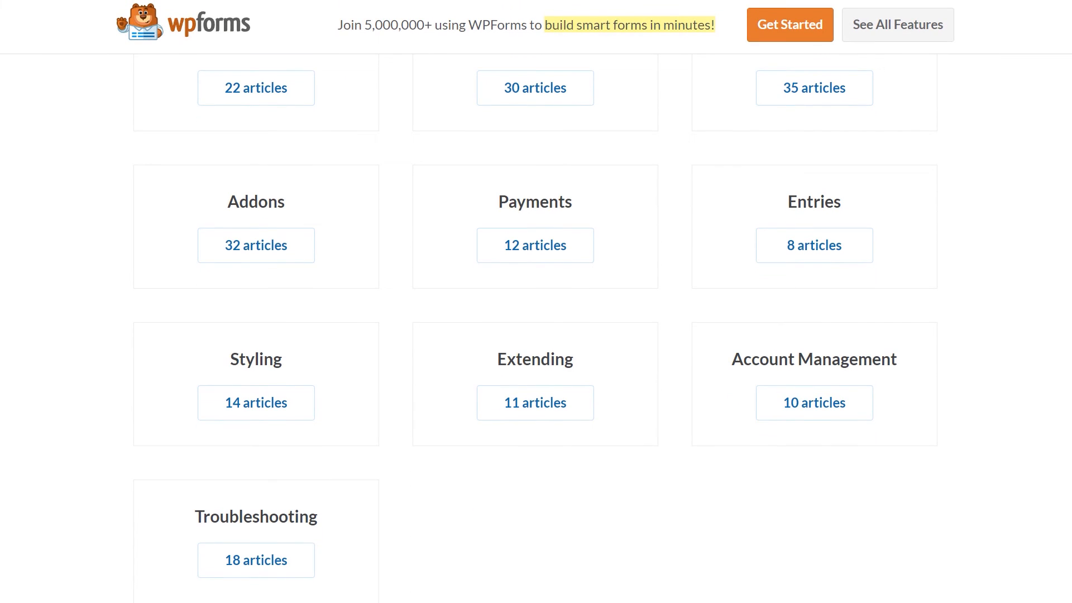